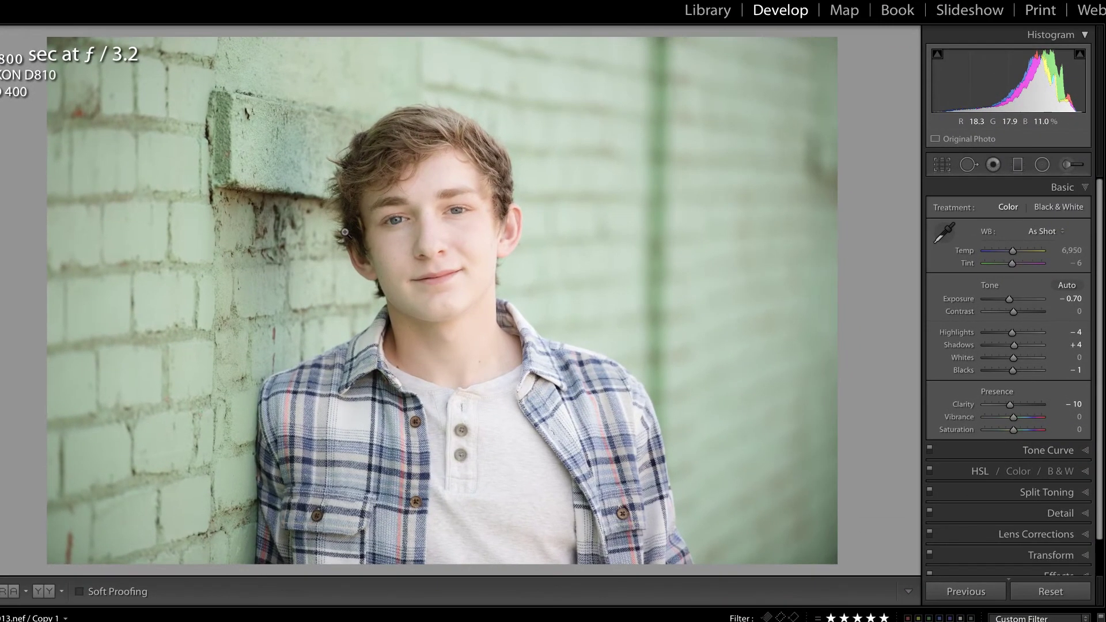
- Move to the next portrait of the young man and zoom in close on his face
key("Right")
key("Right")
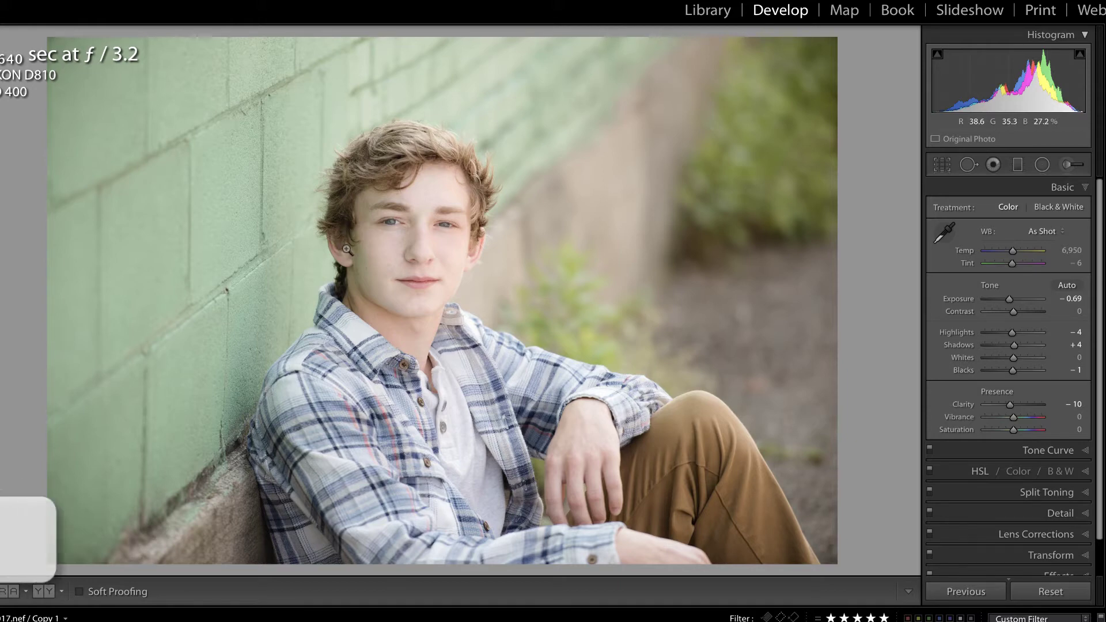
key("ctrl+plus")
key("ctrl+plus")
key("ctrl+plus")
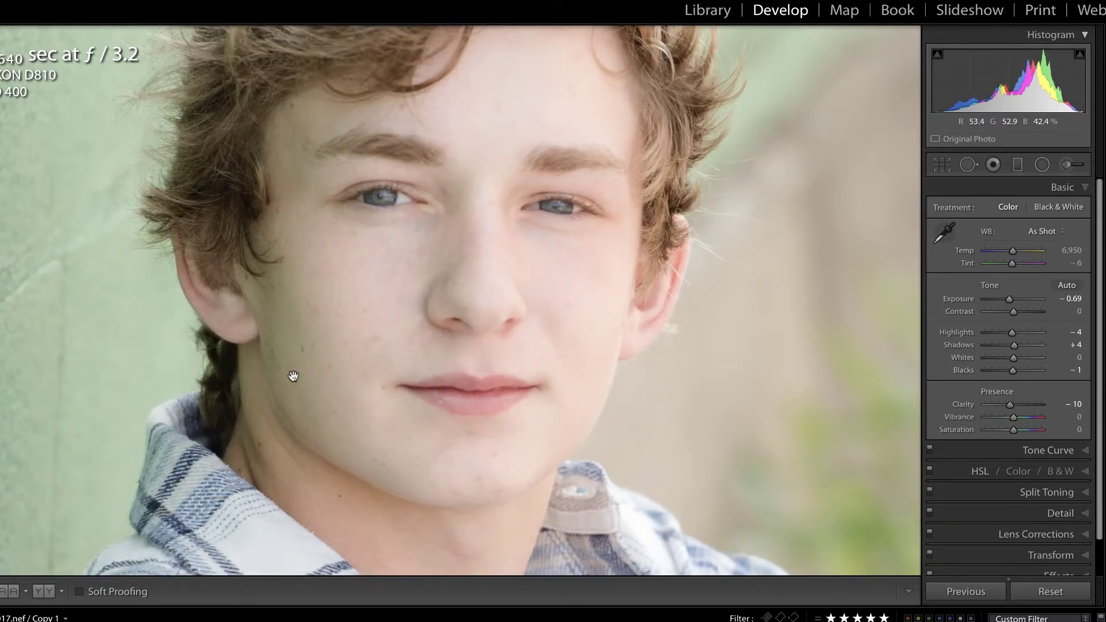
- Start an Adjustment Brush effect with Temp 15, Tint 34 and Saturation −32
left_click(1067, 165)
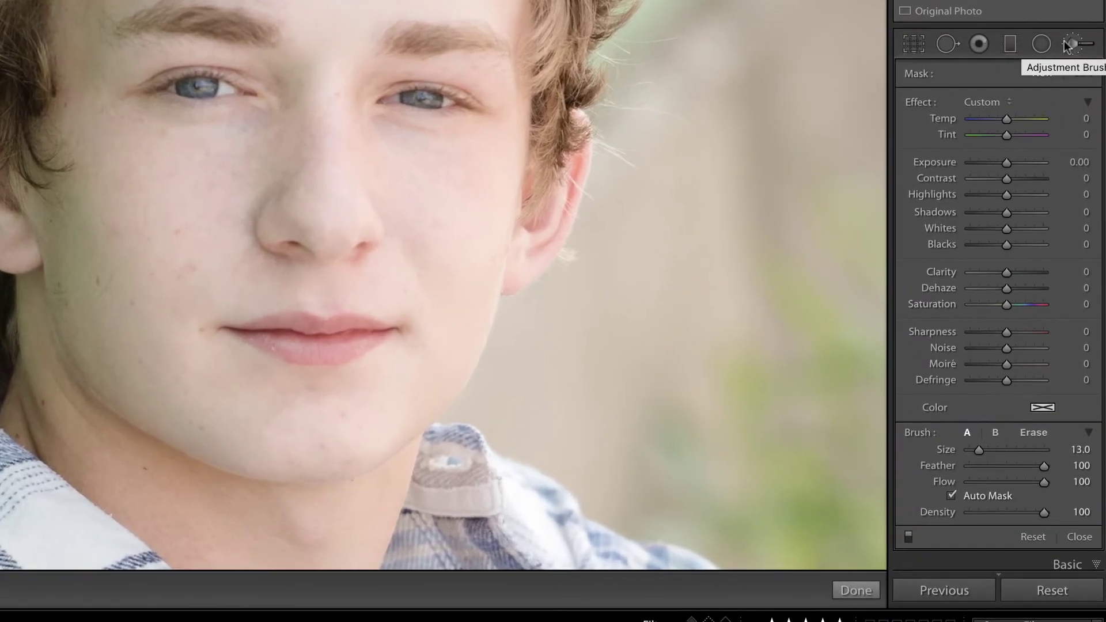
left_click(1016, 223)
mouse_move(1013, 132)
left_mouse_down()
mouse_move(1008, 121)
mouse_move(1007, 134)
mouse_move(1020, 137)
left_mouse_up()
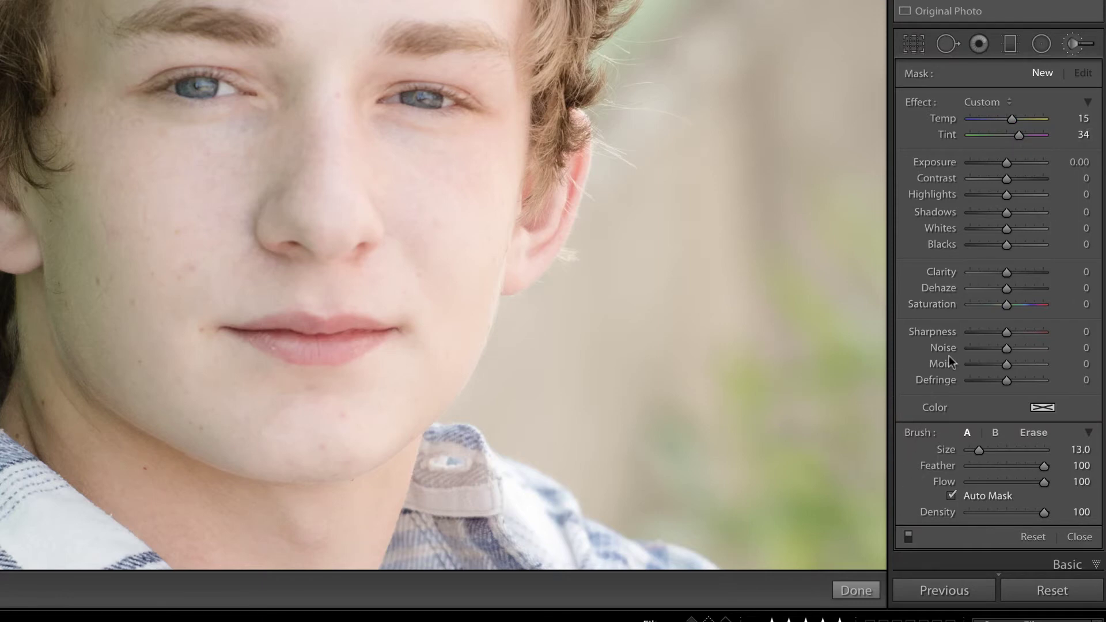
left_click_drag(1007, 304, 995, 304)
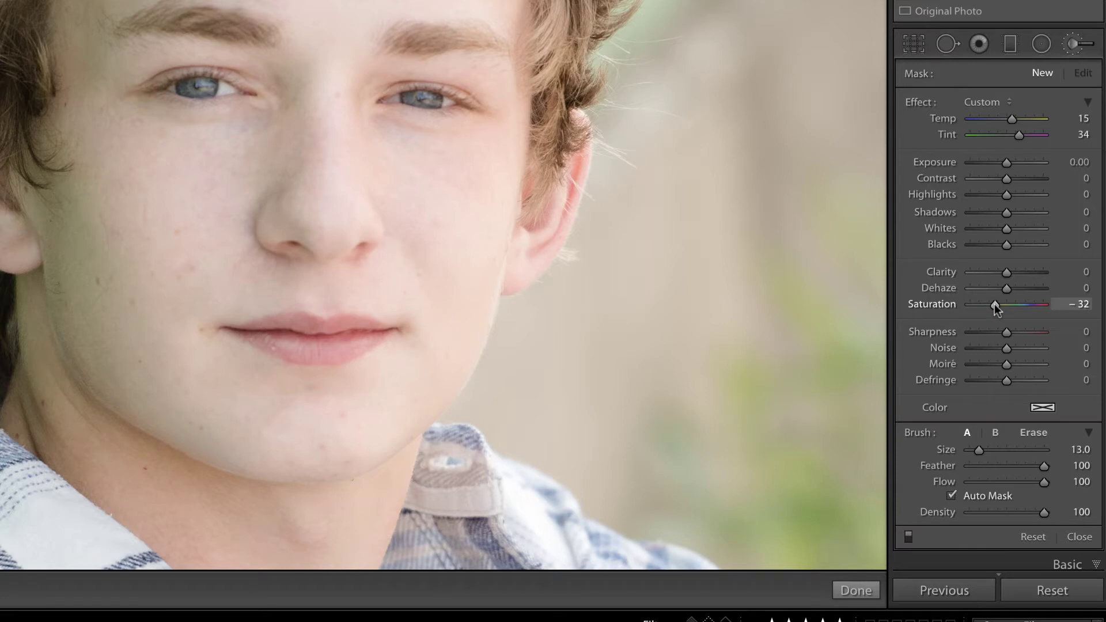
- Turn off Auto Mask and set the brush Flow to 48
left_click(952, 497)
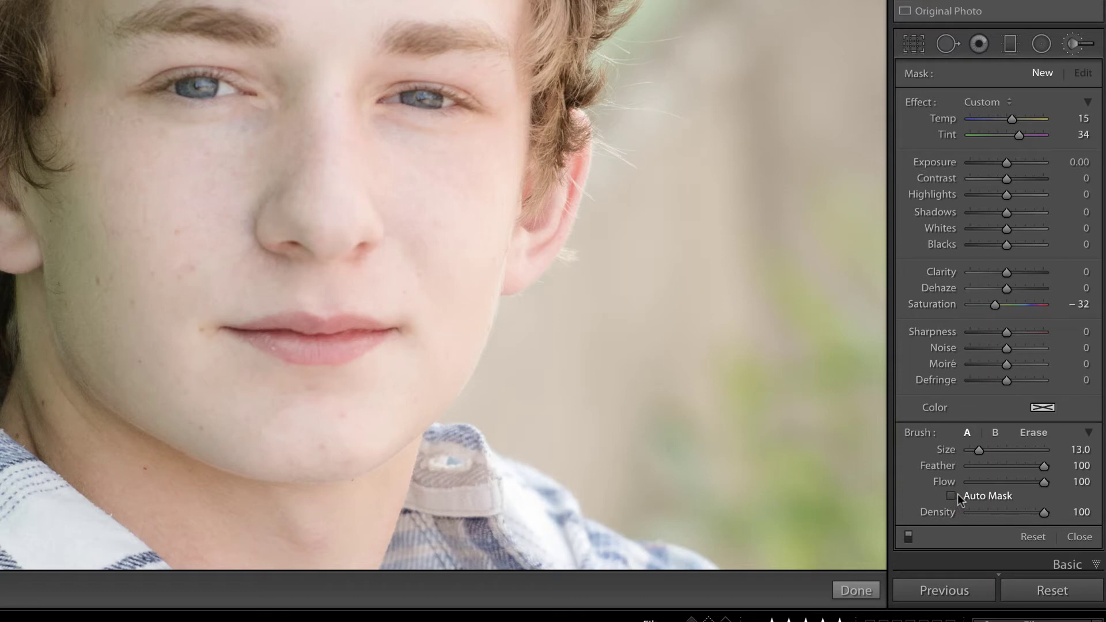
left_click_drag(1043, 482, 1005, 483)
left_click_drag(1005, 481, 1003, 482)
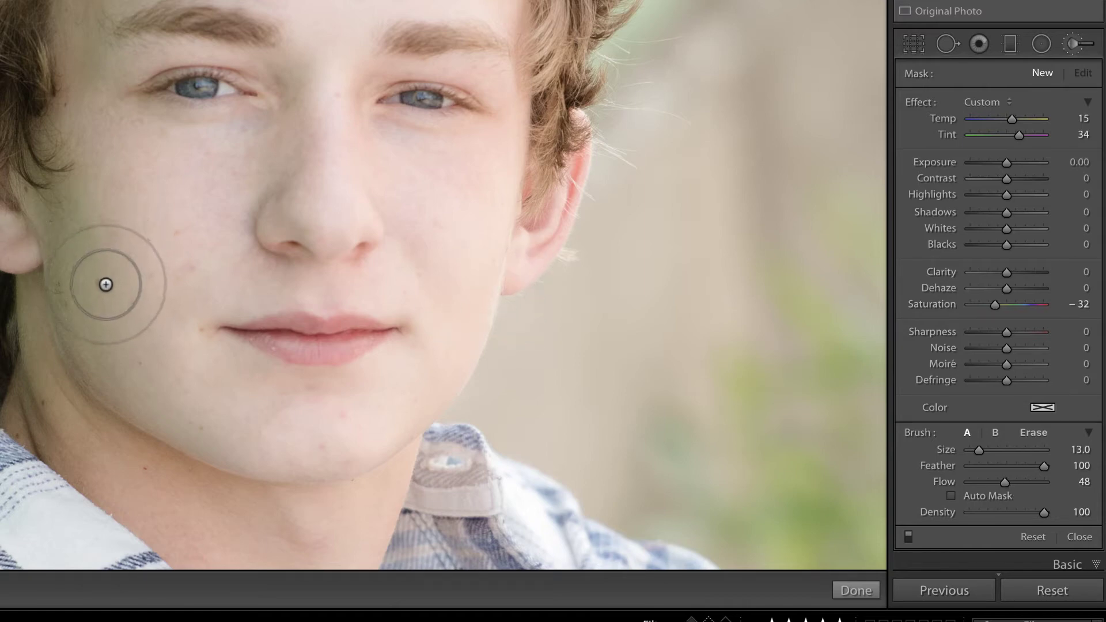
- Set the brush to Feather 100 and Size 15 with the bracket shortcuts
key("bracketright")
key("bracketright")
key("bracketright")
key("bracketright")
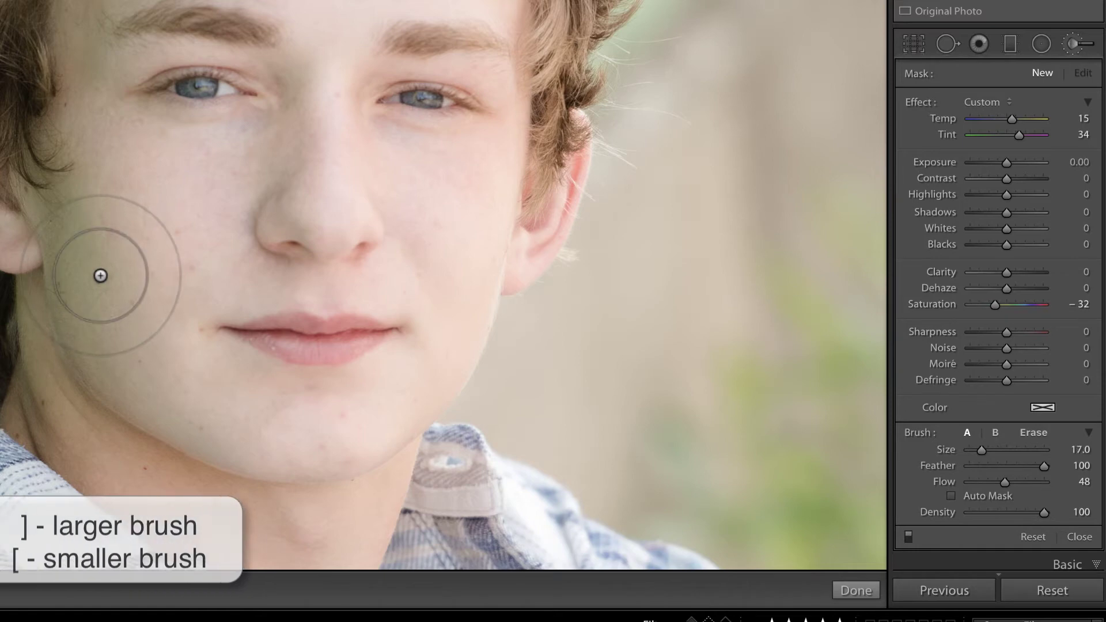
key("bracketright")
key("bracketright")
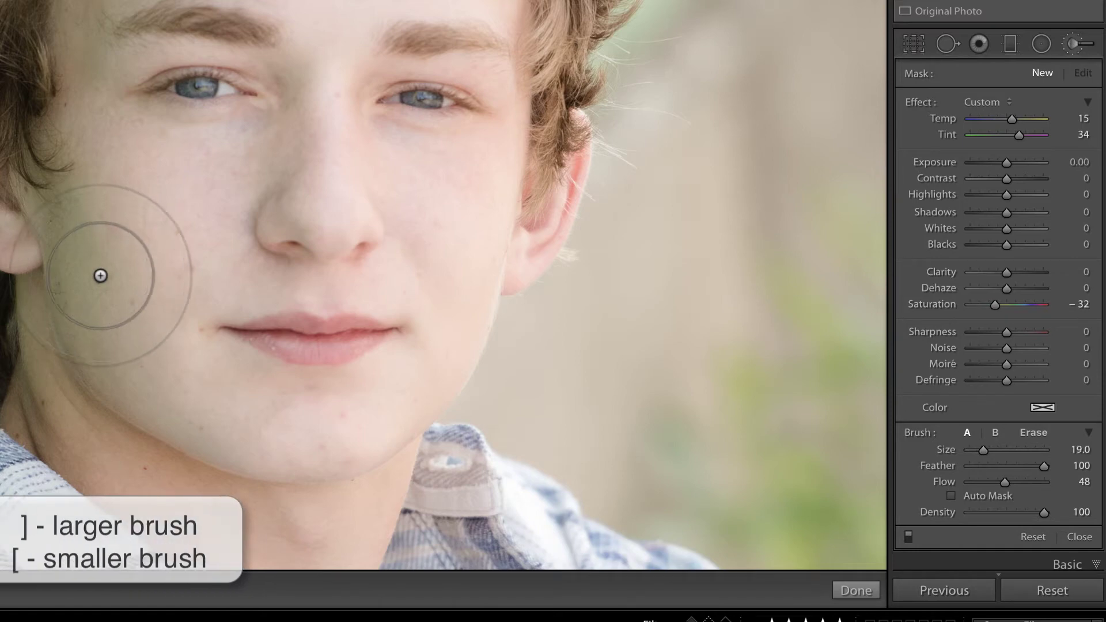
key("bracketleft")
key("bracketleft")
key("bracketleft")
key("bracketleft")
key("bracketleft")
key("bracketleft")
key("bracketleft")
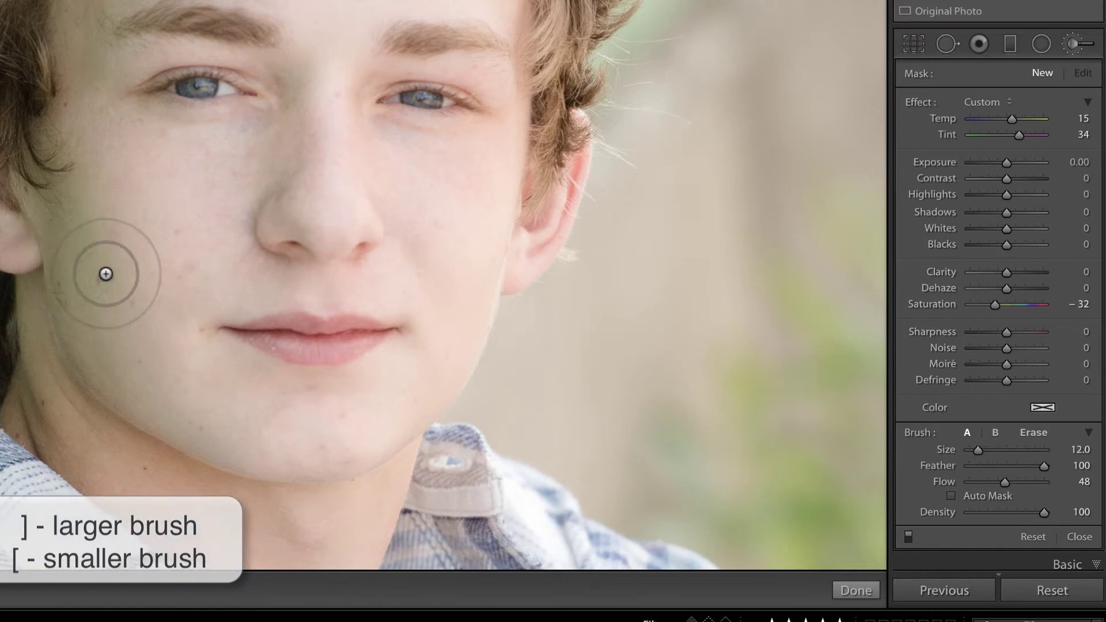
key("bracketleft")
key("bracketleft")
key("bracketleft")
key("bracketleft")
key("bracketleft")
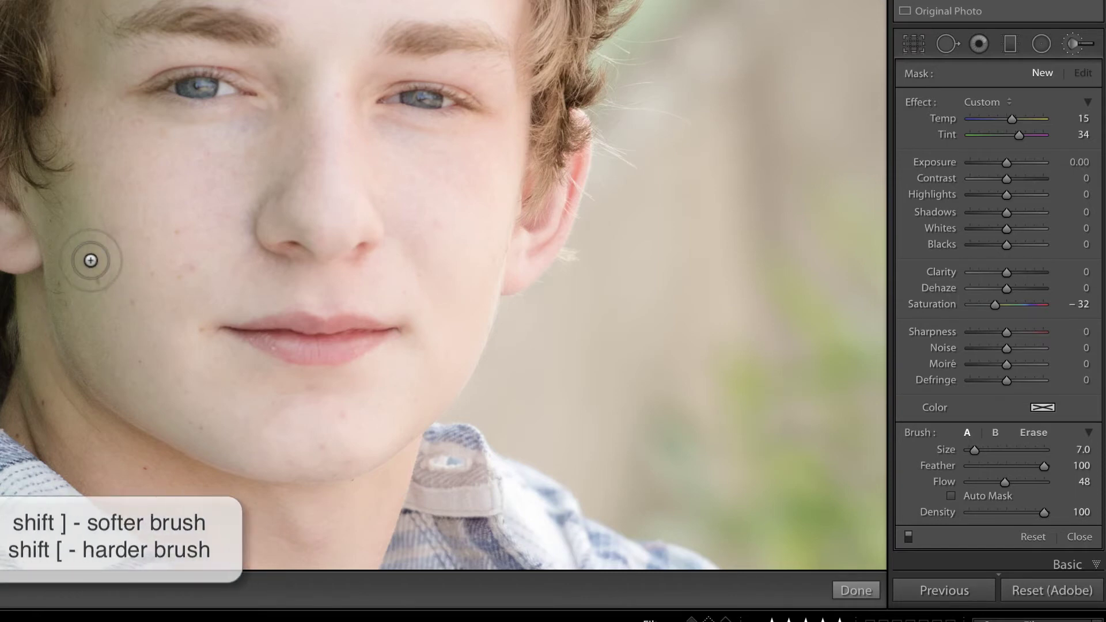
key("shift+bracketleft")
key("shift+bracketleft")
key("shift+bracketleft")
key("shift+bracketleft")
key("shift+bracketleft")
key("shift+bracketleft")
key("shift+bracketleft")
key("shift+bracketleft")
key("shift+bracketleft")
key("shift+bracketleft")
key("shift+bracketleft")
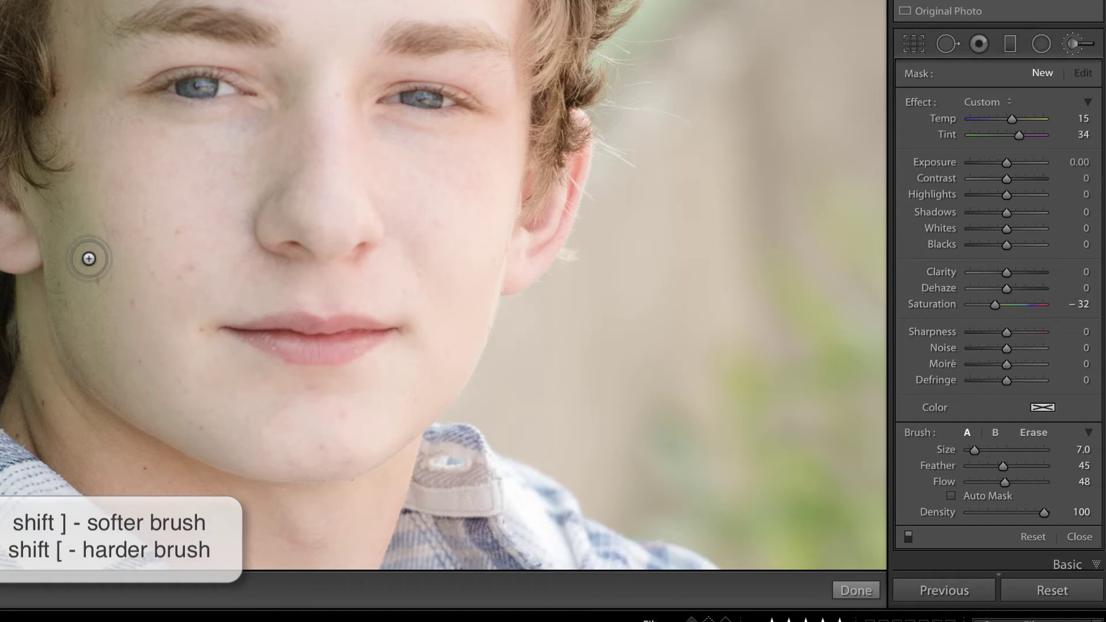
key("shift")
key("shift+bracketright")
key("shift+bracketright")
key("shift+bracketright")
key("shift+bracketright")
key("shift+bracketright")
key("shift+bracketright")
key("shift+bracketright")
key("shift+bracketright")
key("shift+bracketright")
key("shift+bracketright")
key("shift+bracketright")
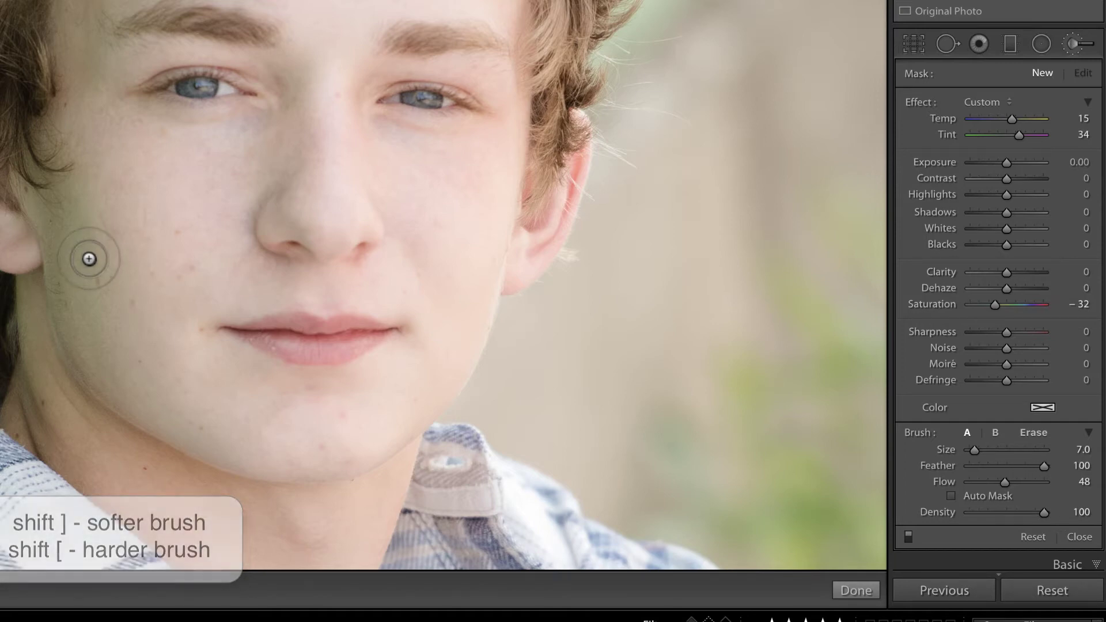
key("bracketright")
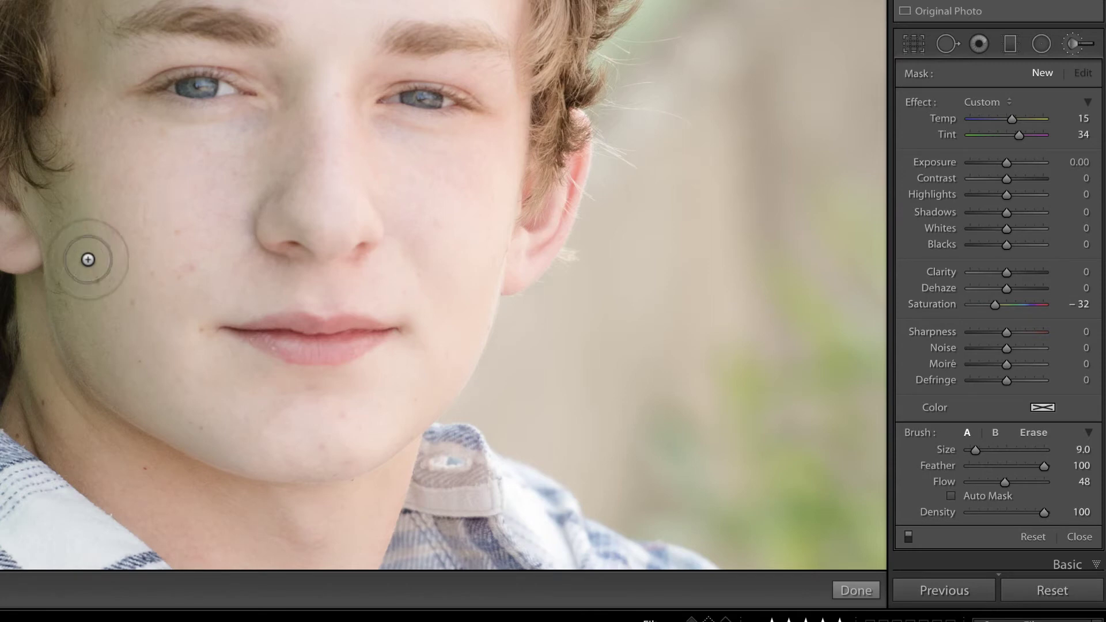
key("bracketright")
key("bracketright")
key("bracketright")
key("bracketright")
key("bracketright")
key("bracketright")
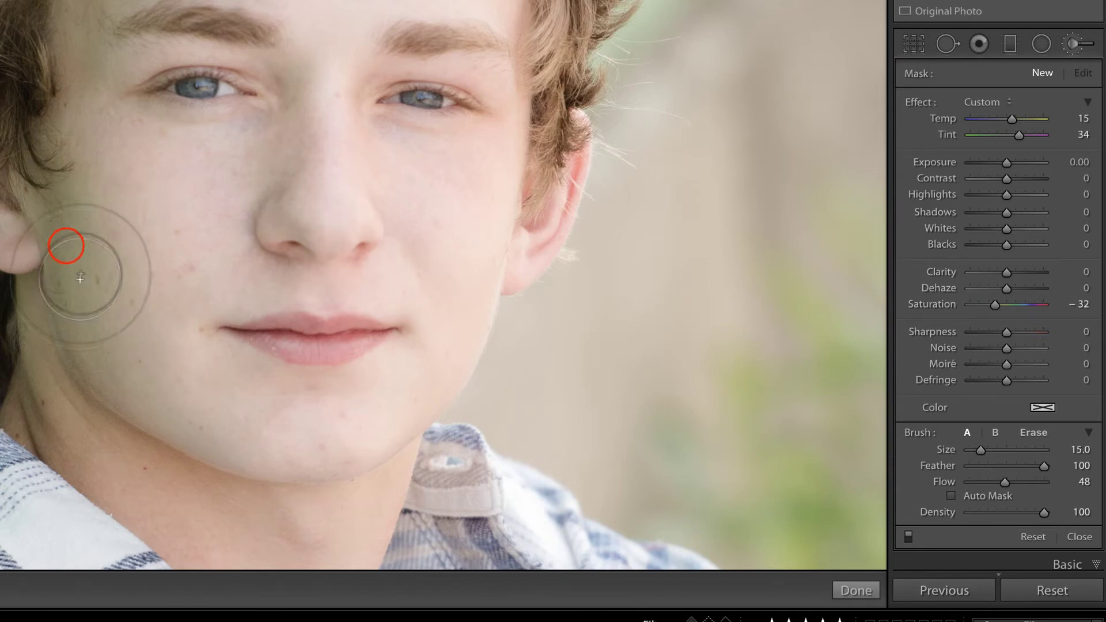
- Paint the correction over the left cheek and jawline, then raise its Tint to 39
mouse_move(80, 278)
left_mouse_down()
mouse_move(67, 241)
mouse_move(79, 319)
mouse_move(66, 222)
mouse_move(76, 316)
mouse_move(62, 295)
mouse_move(75, 262)
mouse_move(110, 369)
left_mouse_up()
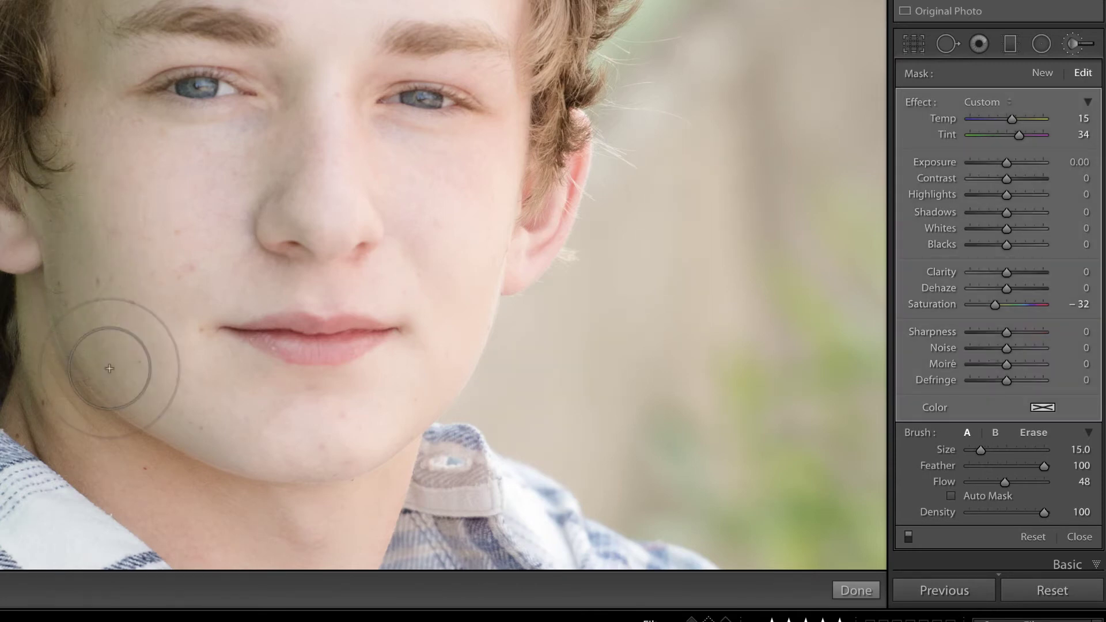
mouse_move(76, 315)
left_mouse_down()
mouse_move(95, 351)
mouse_move(76, 309)
mouse_move(74, 217)
left_mouse_up()
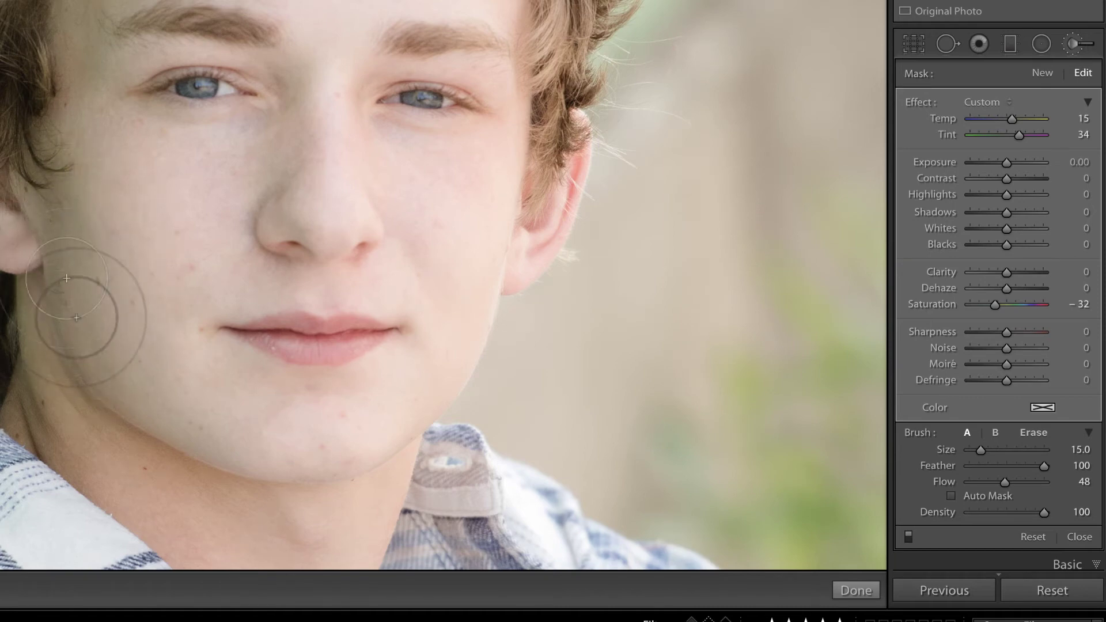
mouse_move(66, 278)
left_mouse_down()
mouse_move(117, 359)
mouse_move(94, 329)
mouse_move(82, 209)
mouse_move(141, 383)
mouse_move(112, 353)
mouse_move(40, 226)
mouse_move(112, 360)
mouse_move(173, 405)
mouse_move(177, 427)
mouse_move(257, 467)
mouse_move(106, 414)
mouse_move(55, 372)
mouse_move(47, 268)
mouse_move(59, 319)
mouse_move(96, 322)
mouse_move(70, 232)
mouse_move(110, 341)
mouse_move(73, 272)
mouse_move(161, 383)
left_mouse_up()
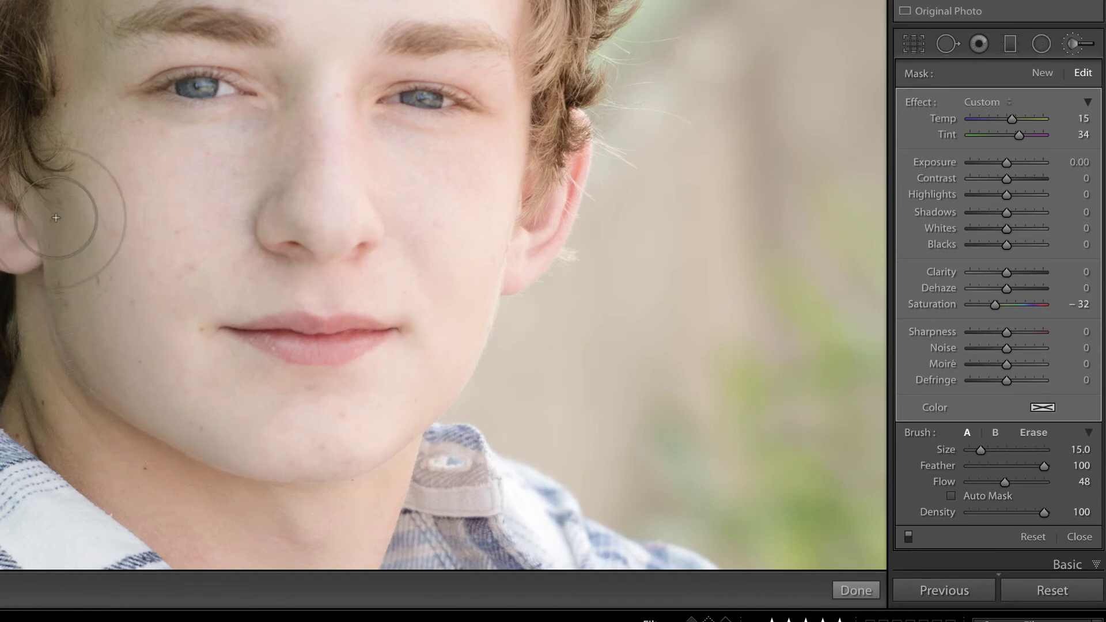
mouse_move(66, 226)
left_mouse_down()
mouse_move(74, 178)
mouse_move(190, 280)
left_mouse_up()
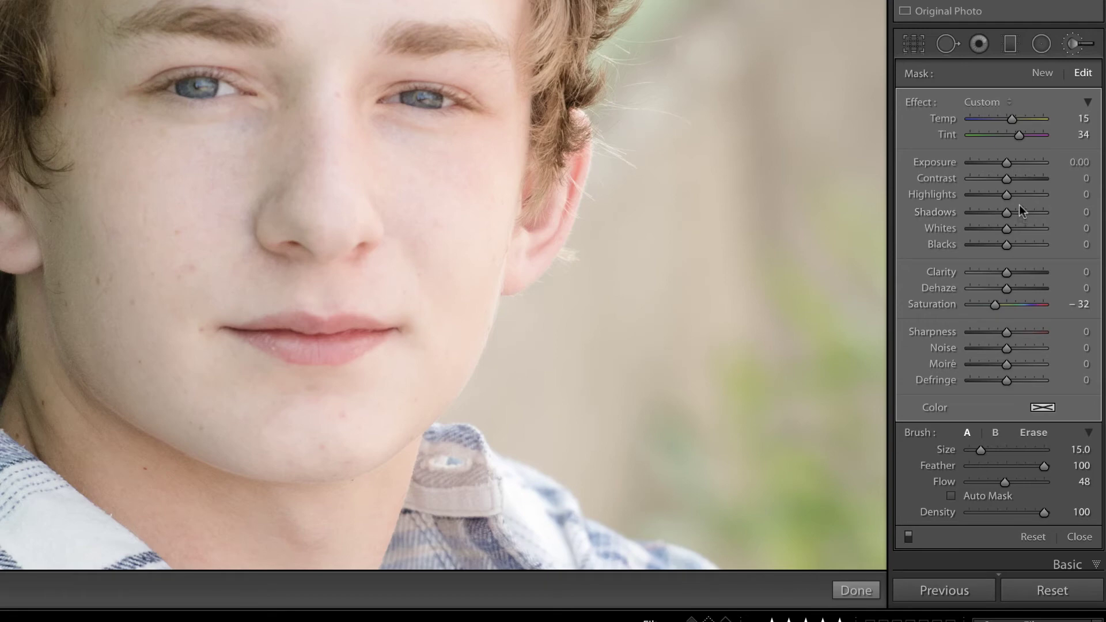
left_click_drag(1018, 134, 1020, 135)
- Ease the cheek mask's Saturation to −20 and bring up the Effect preset menu
left_click(994, 305)
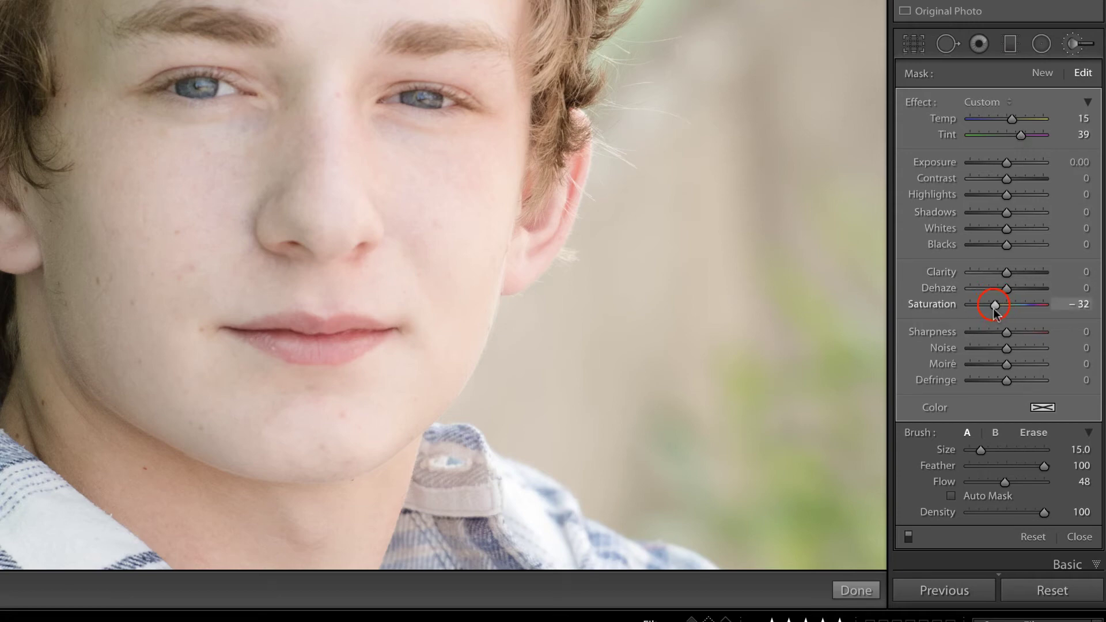
left_click_drag(995, 306, 997, 303)
left_click_drag(998, 303, 998, 303)
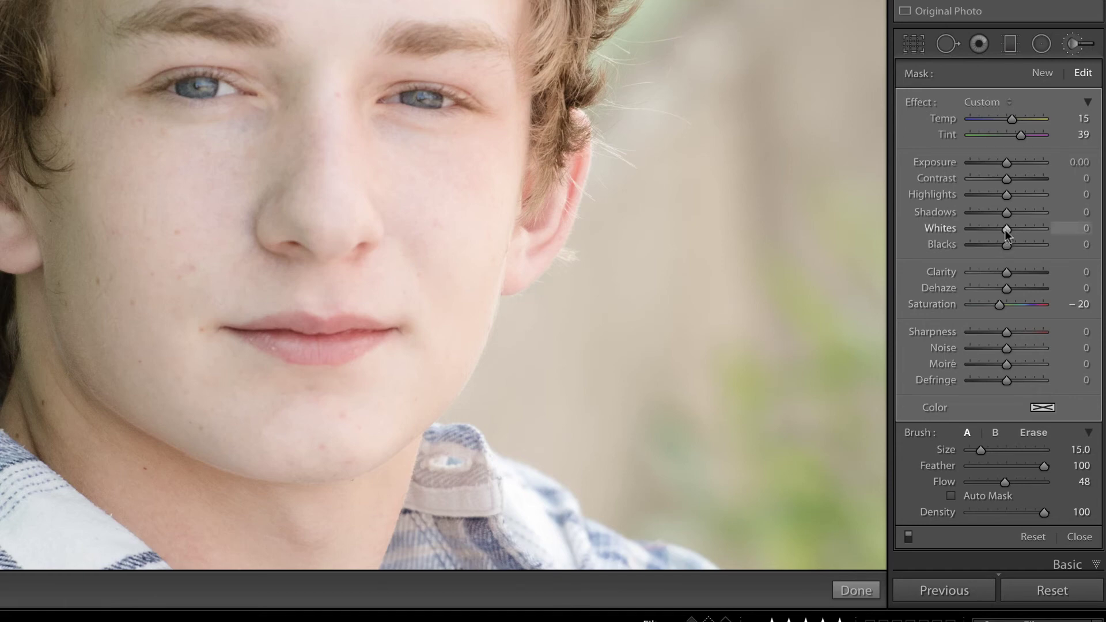
left_click(1000, 102)
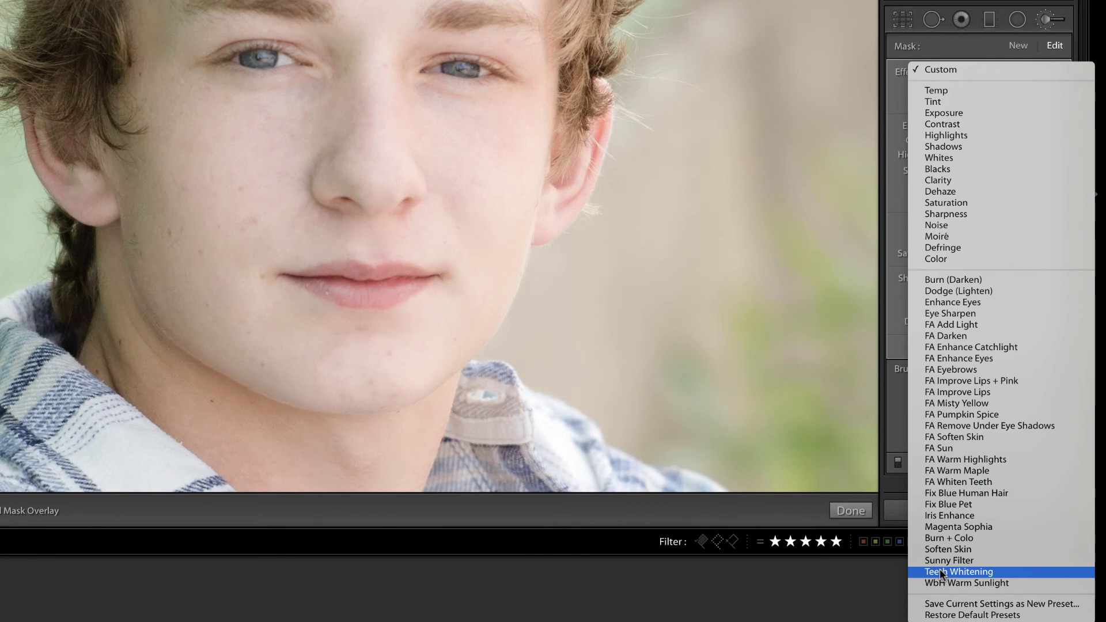
- Save the current brush settings as a new effect preset named 'Green wall'
left_click(950, 603)
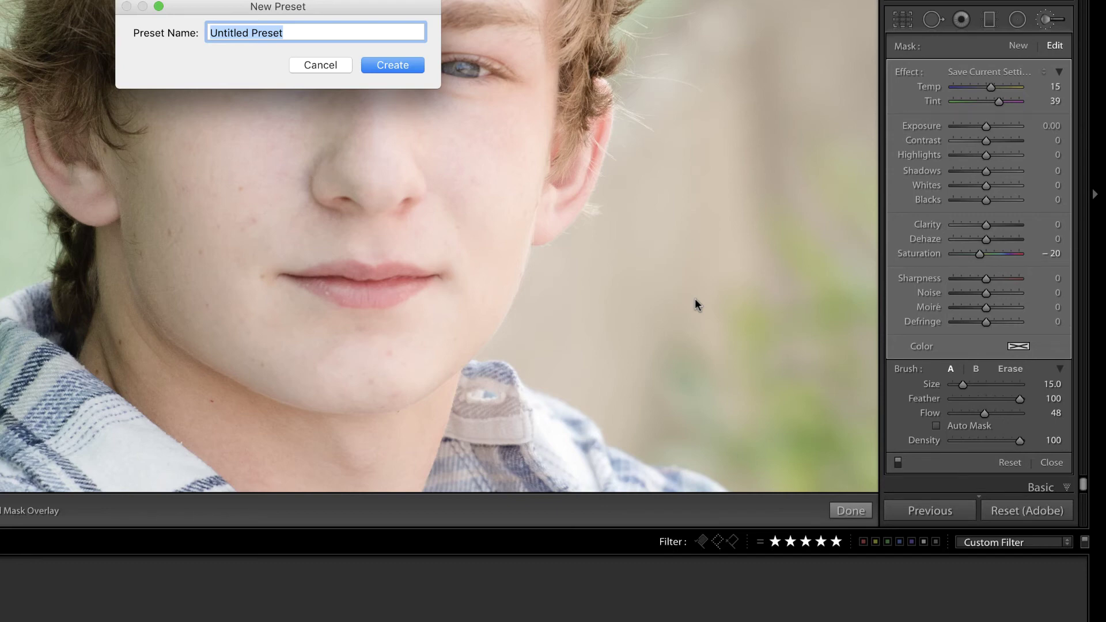
type("Green wall")
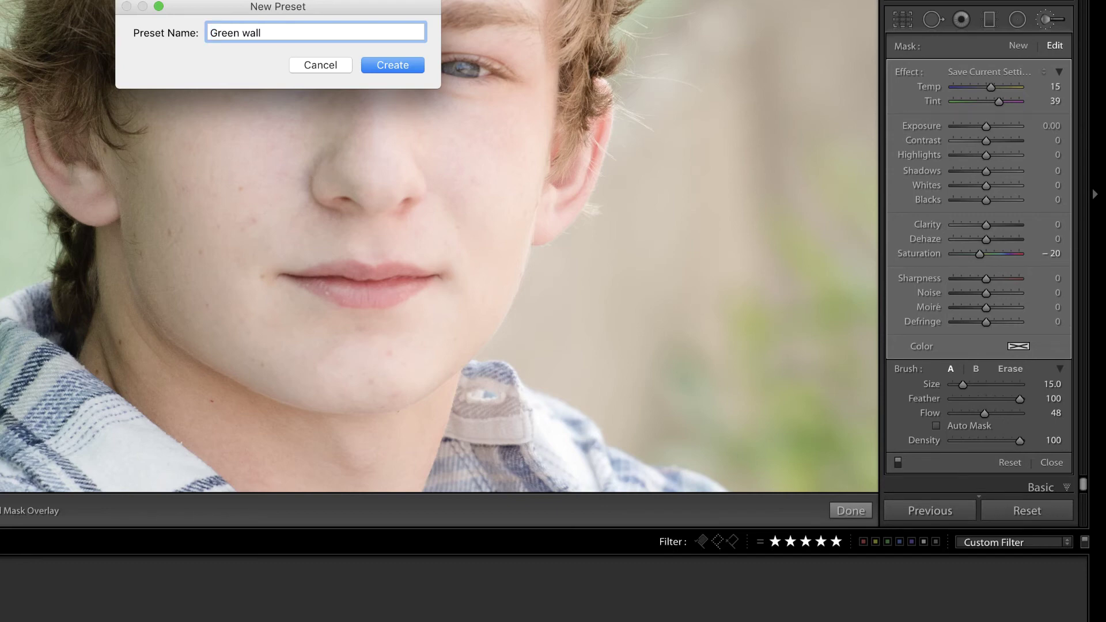
left_click(393, 65)
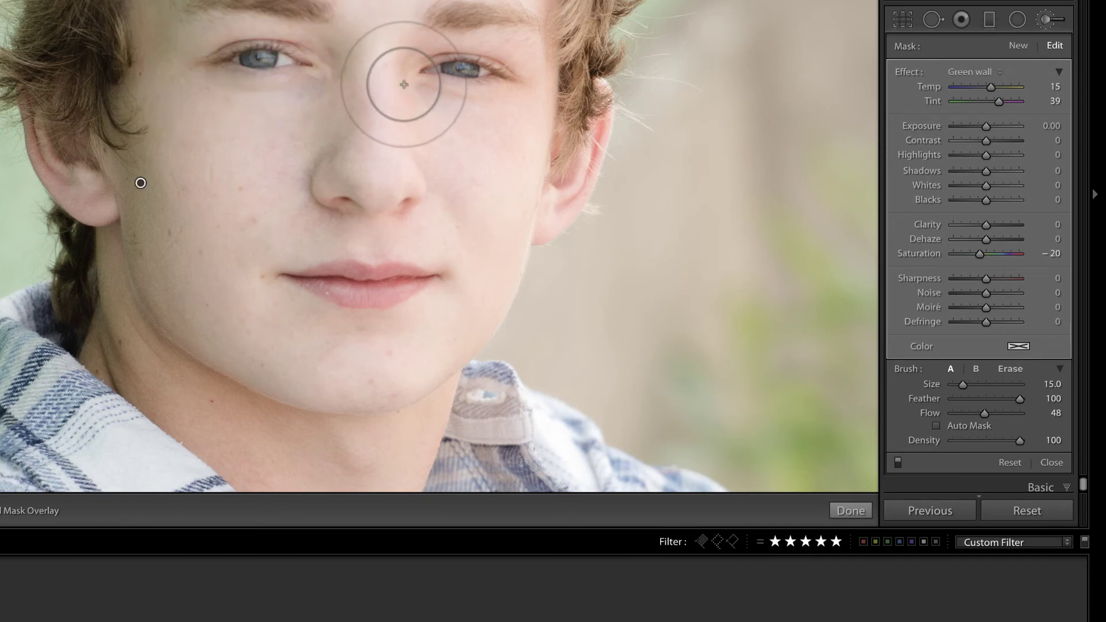
- Zoom out to the full portrait and start a new brush mask with the Green wall effect
key("k")
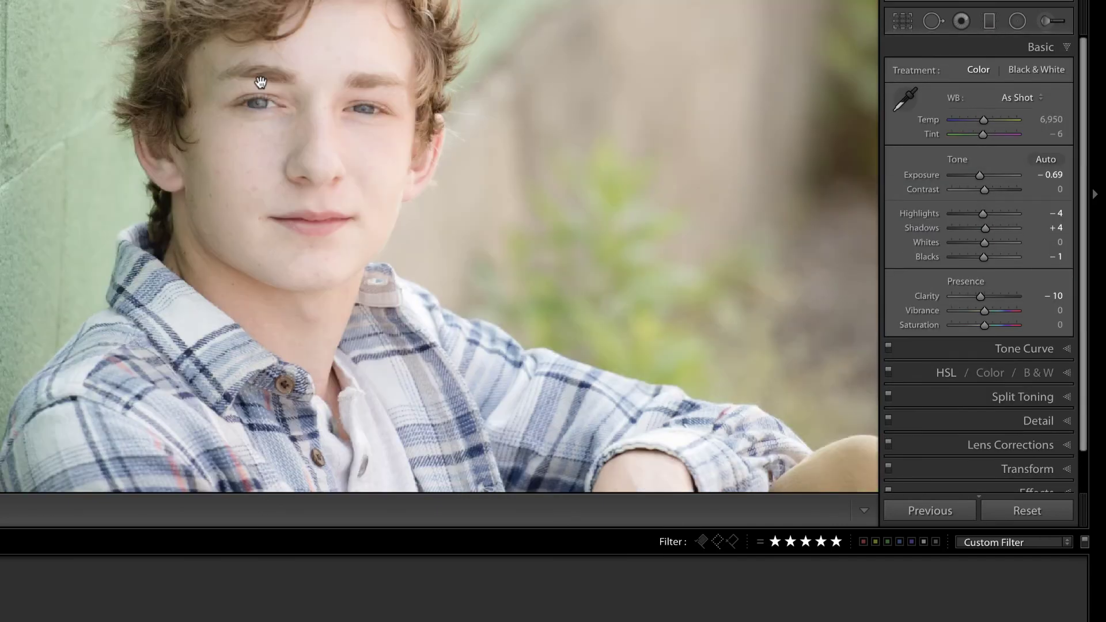
left_click(260, 82)
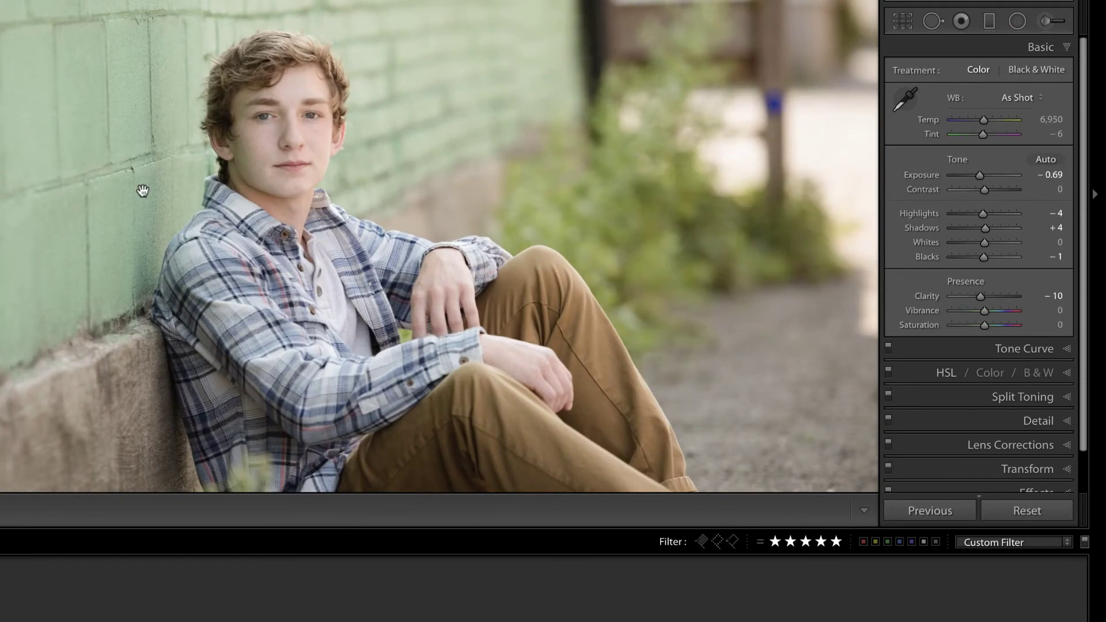
key("k")
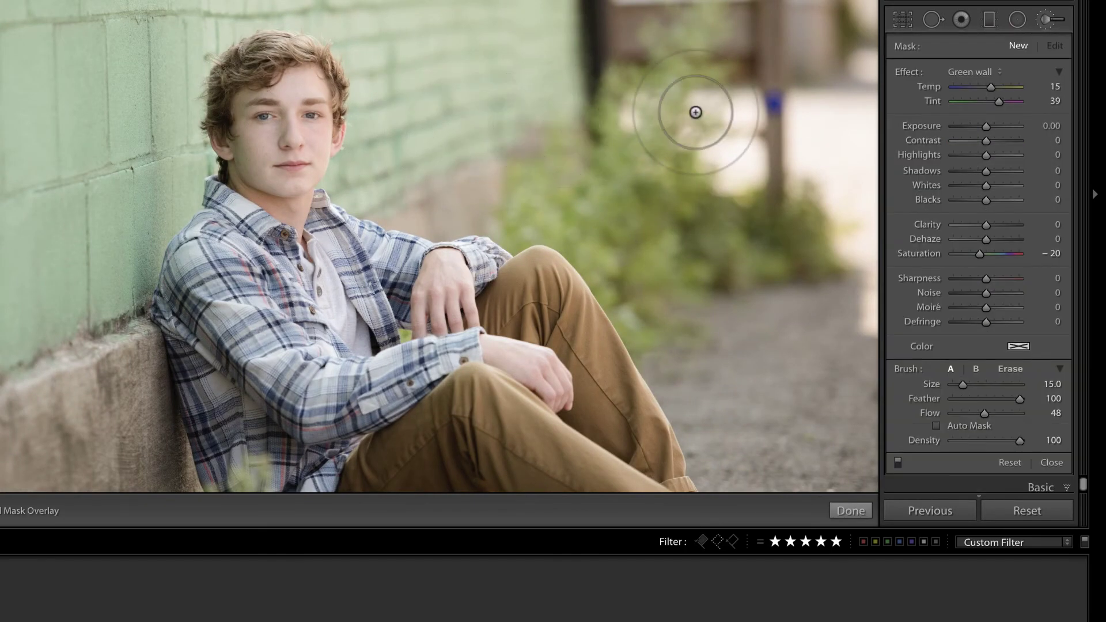
left_click(992, 73)
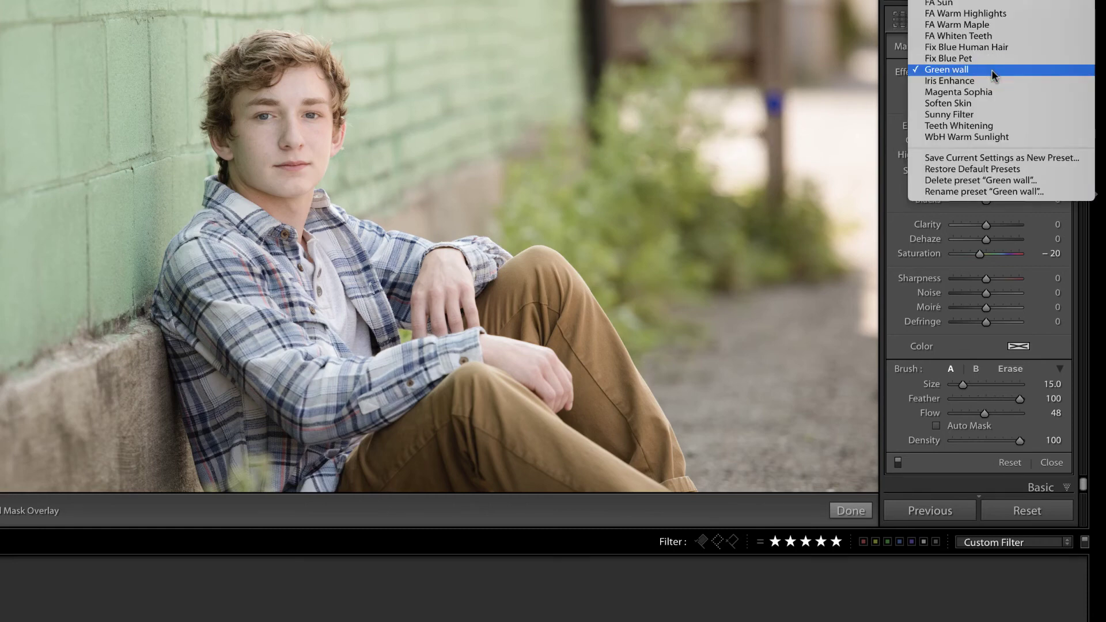
left_click(990, 70)
- Shrink the brush to size 5.0 and paint Green wall onto the cheek near the ear
key("bracketleft")
key("bracketleft")
key("bracketleft")
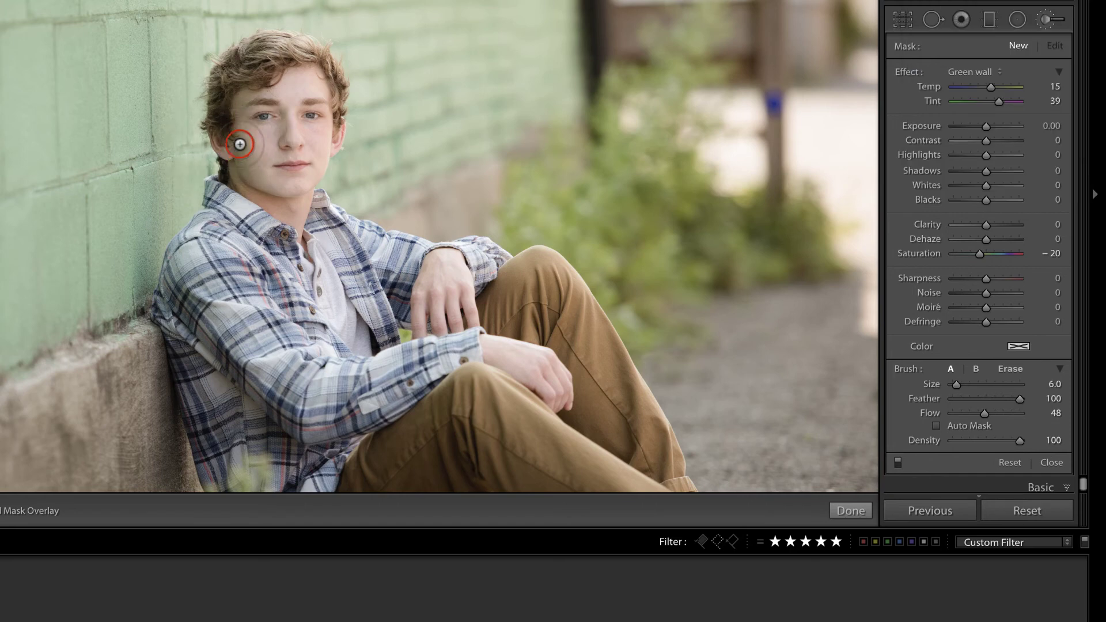
key("bracketleft")
key("bracketleft")
key("bracketleft")
key("bracketleft")
mouse_move(241, 155)
left_mouse_down()
mouse_move(254, 173)
mouse_move(235, 136)
mouse_move(253, 179)
left_mouse_up()
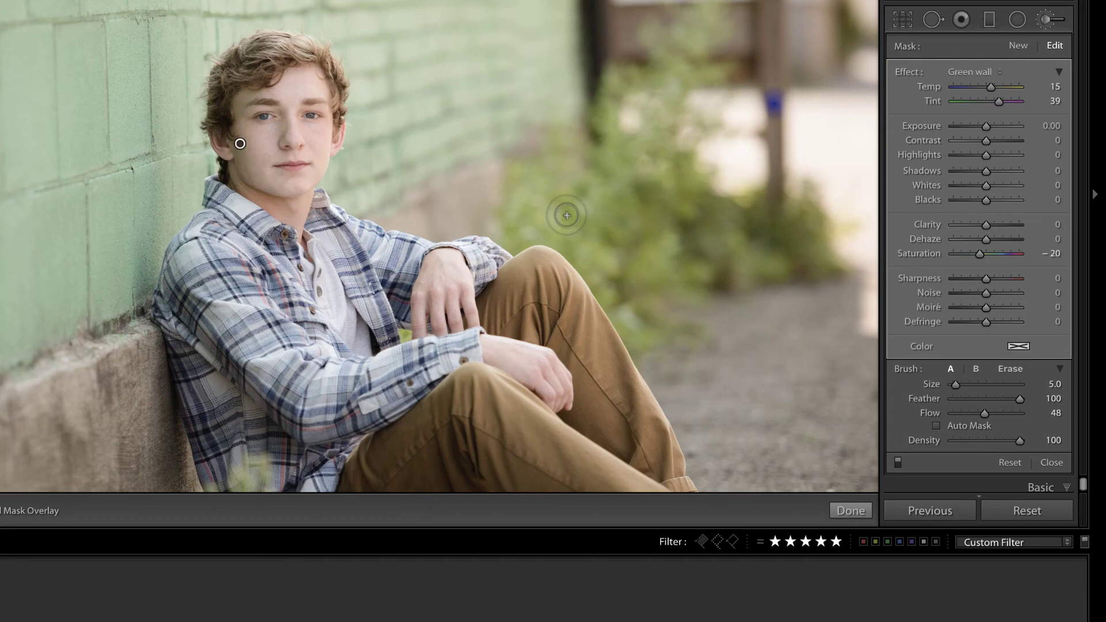
key("h")
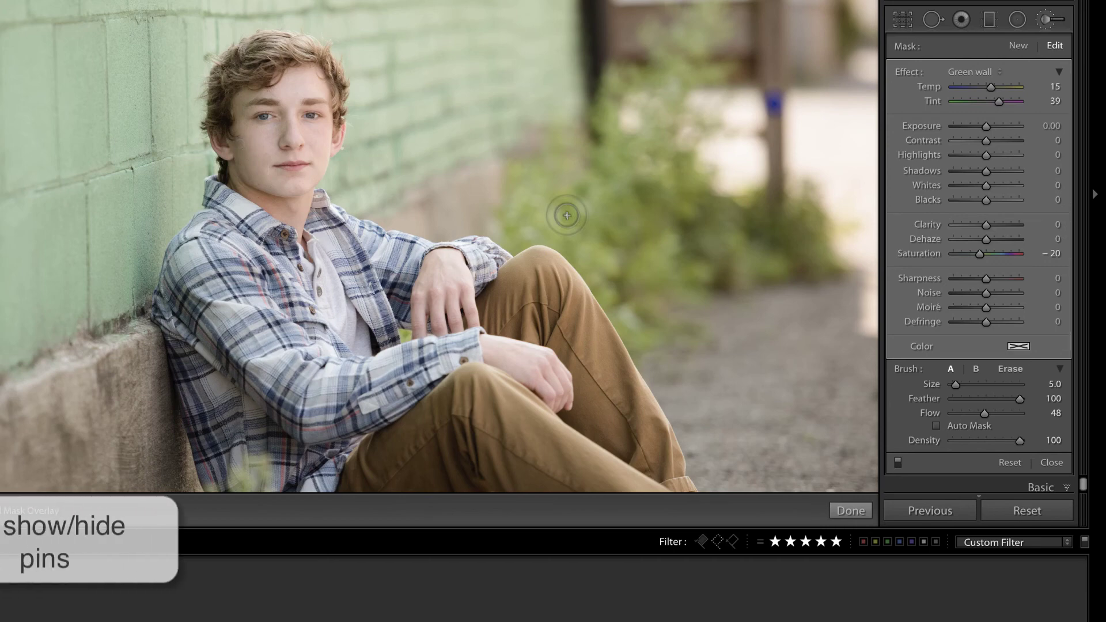
left_click(898, 462)
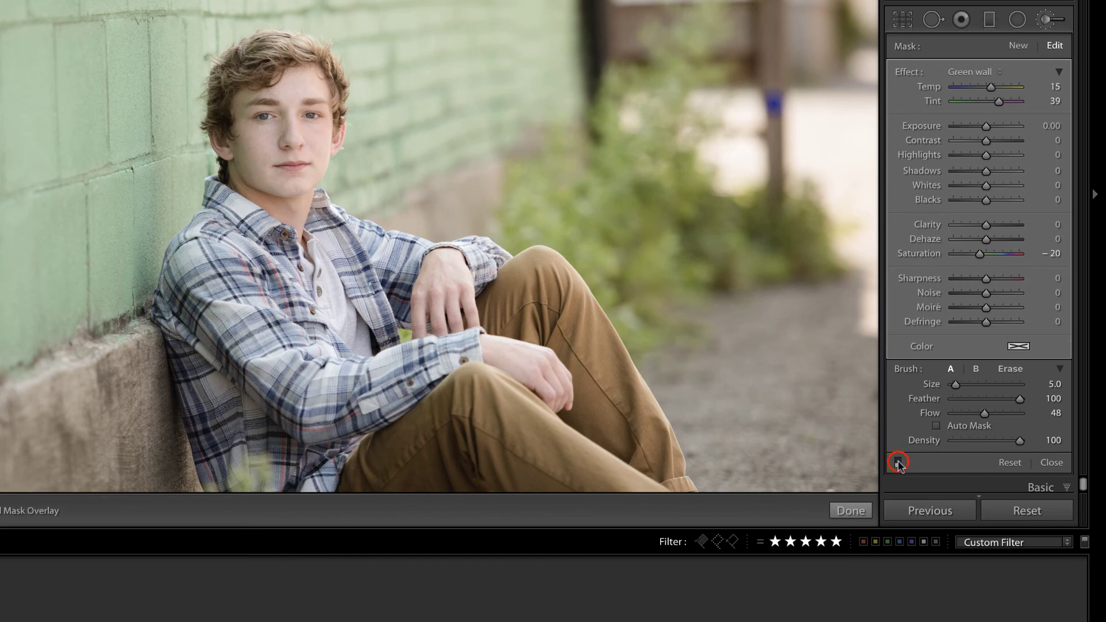
left_click_drag(235, 141, 236, 146)
- Zoom in on the boy's face and paint Green wall over his cheek, jawline and chin
key("z")
left_click_drag(246, 174, 245, 189)
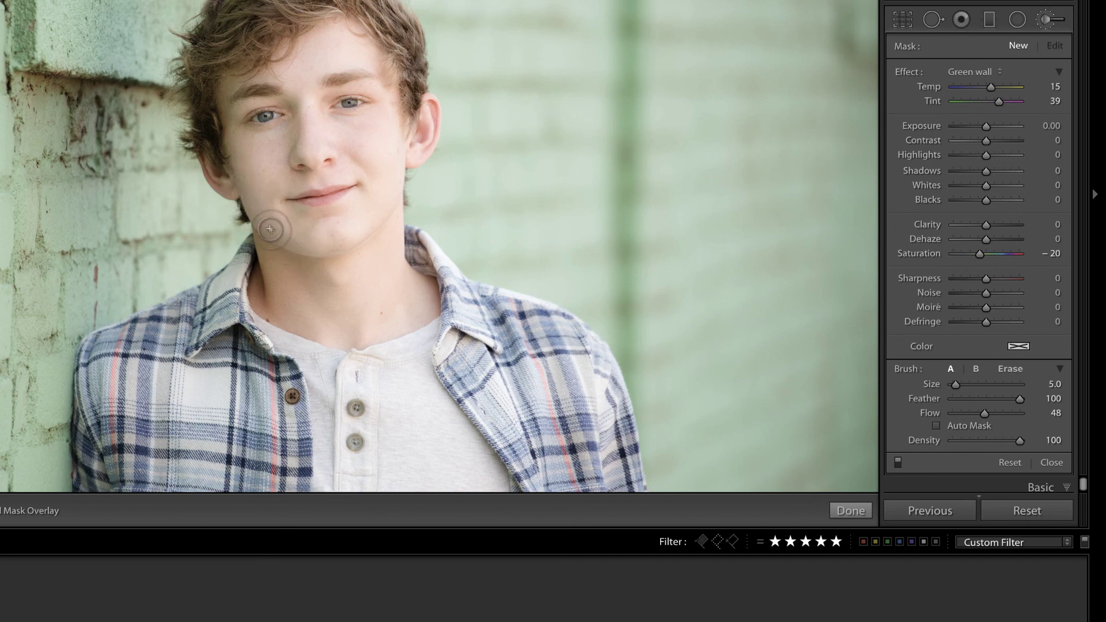
left_click(305, 247)
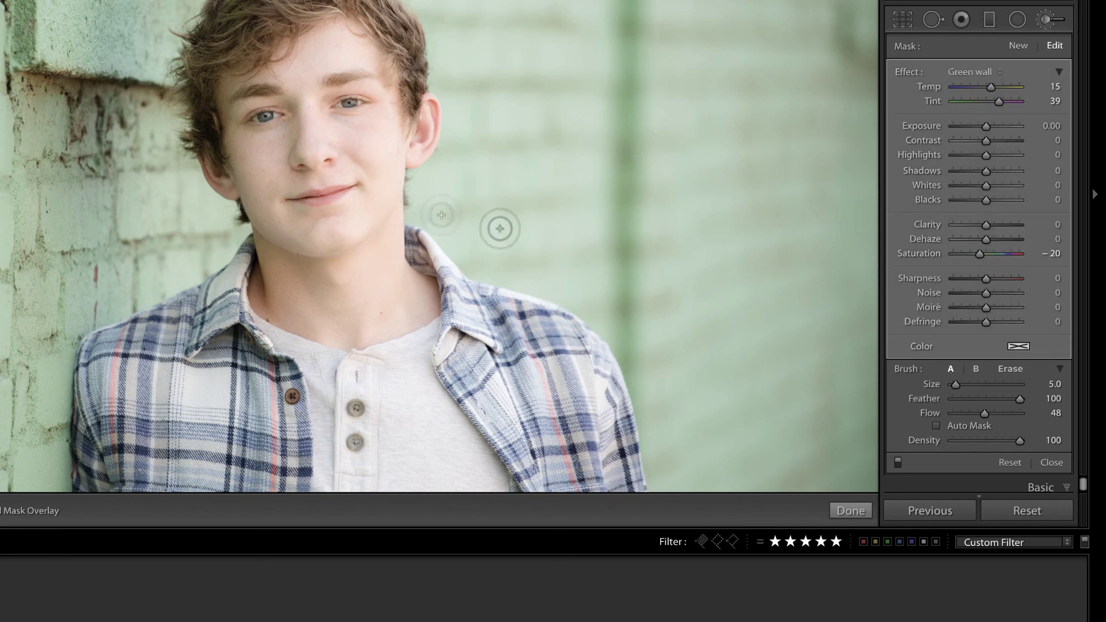